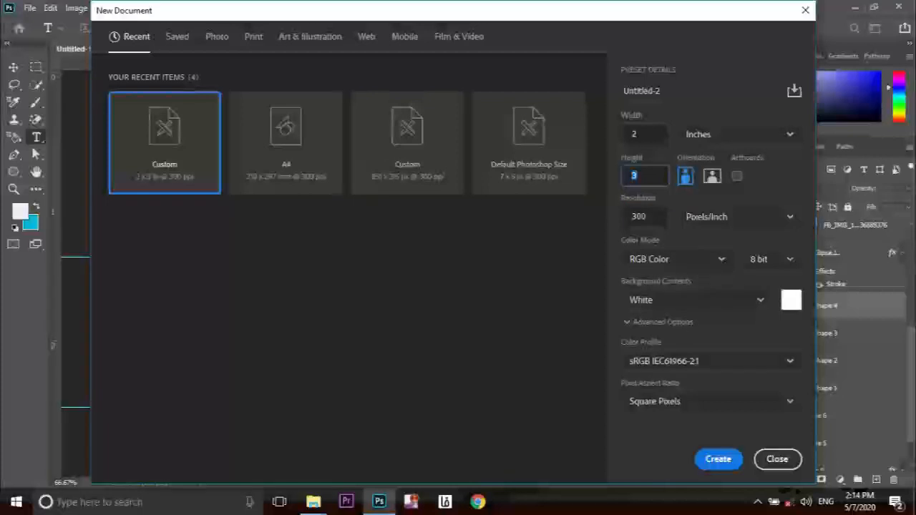
Create the blank 2 × 3 inch, 300 ppi portrait document, Untitled-2.
key("Return")
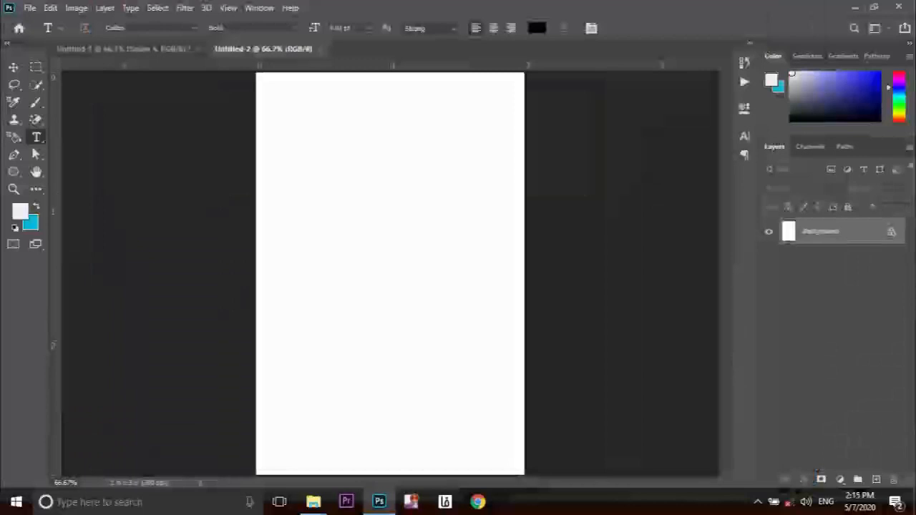
Drag two horizontal and two vertical guides from the rulers onto the card.
key("v")
left_click_drag(422, 64, 423, 241)
left_click_drag(54, 282, 458, 290)
left_click_drag(153, 316, 323, 312)
left_click_drag(392, 65, 411, 408)
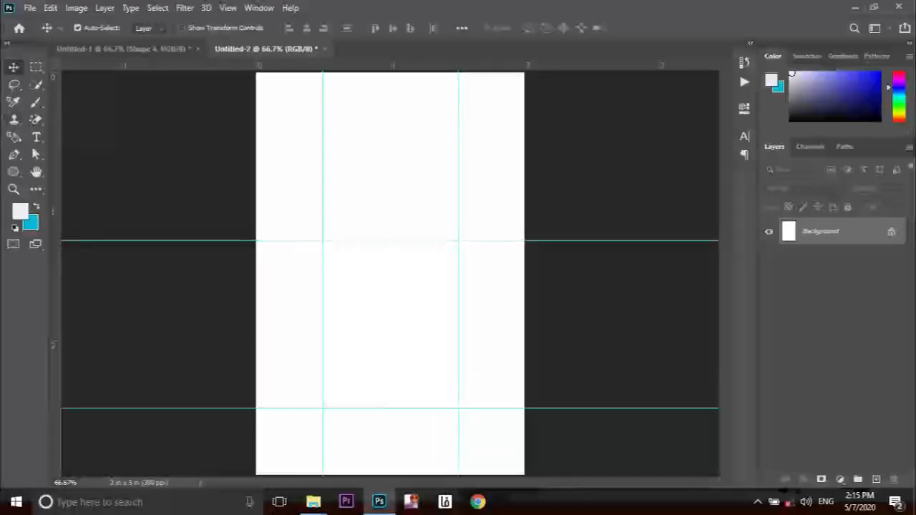
key("p")
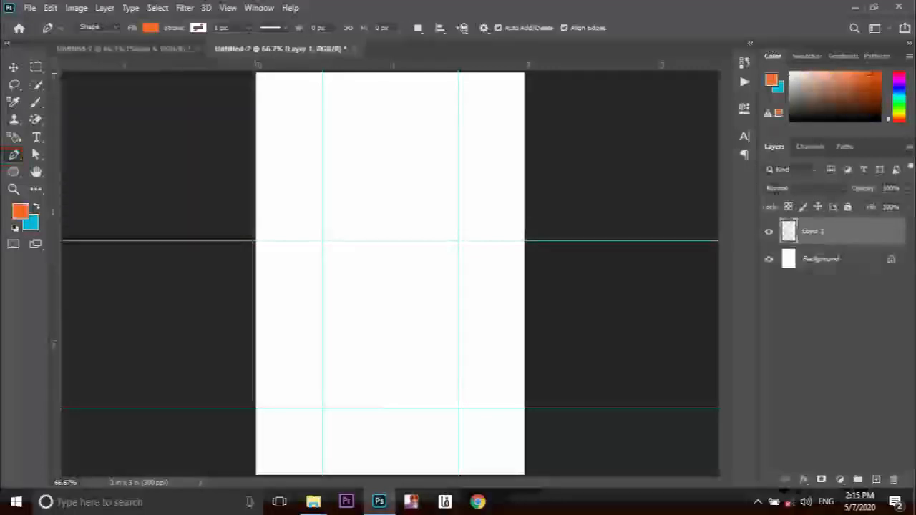
Complete the orange shape with a diagonal edge across the card's top.
key("ctrl+minus")
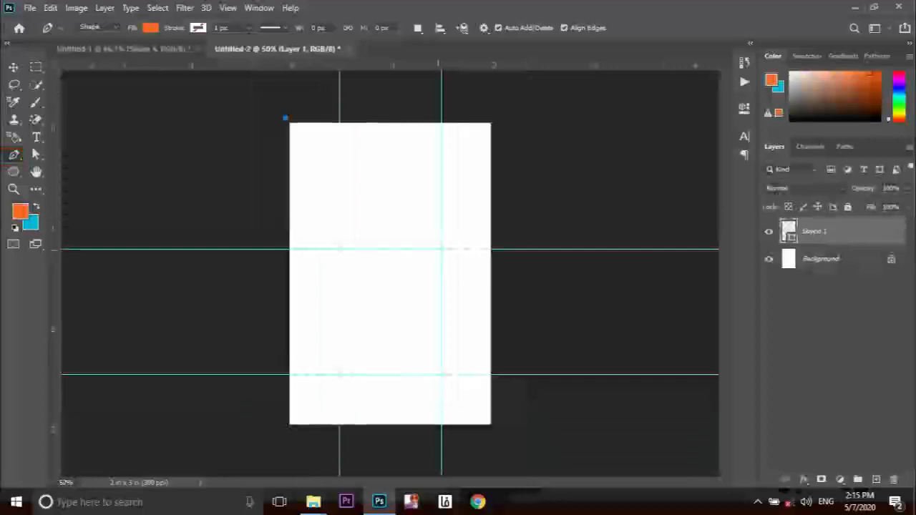
left_click_drag(497, 220, 510, 105)
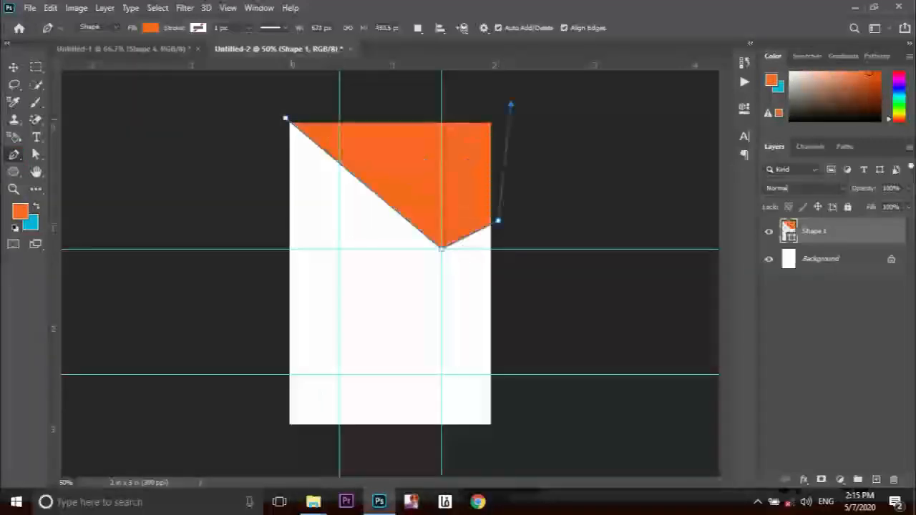
key("a")
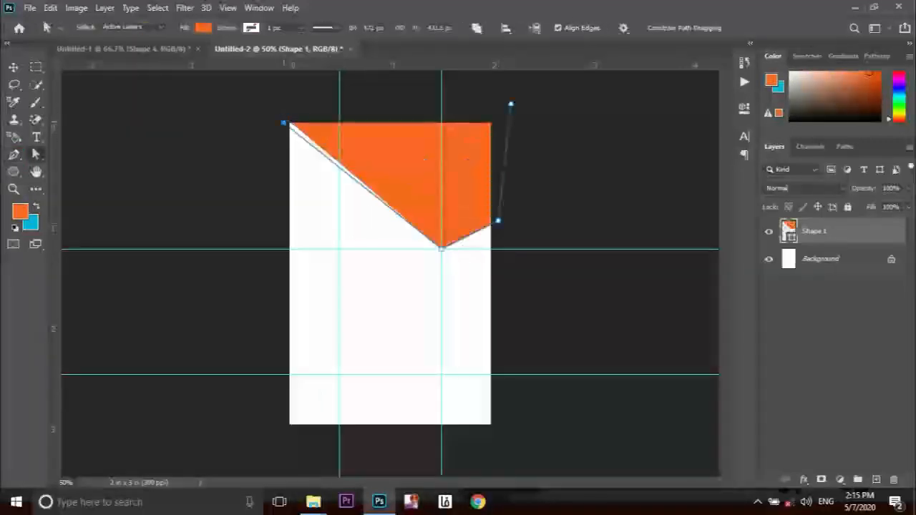
On a new layer, draw a darker orange panel at the card's top right.
key("ctrl+shift+alt+n")
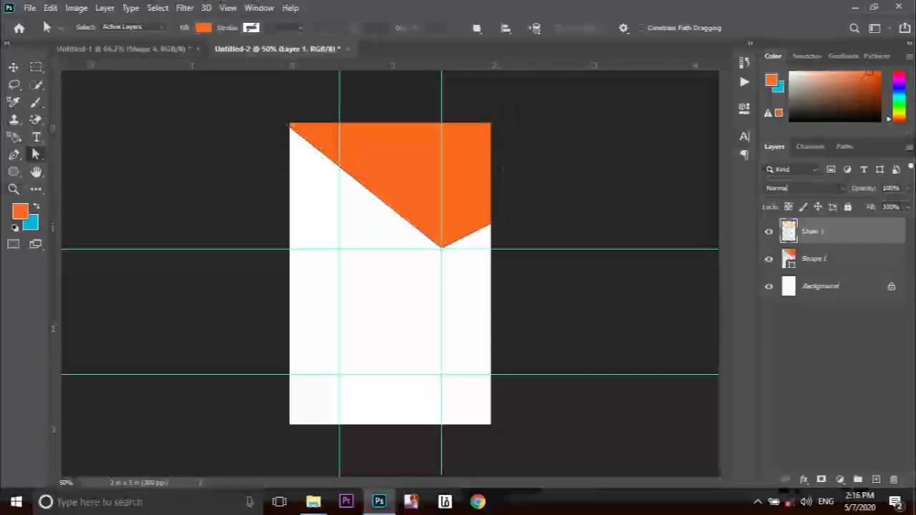
key("p")
left_click(151, 28)
left_click(223, 98)
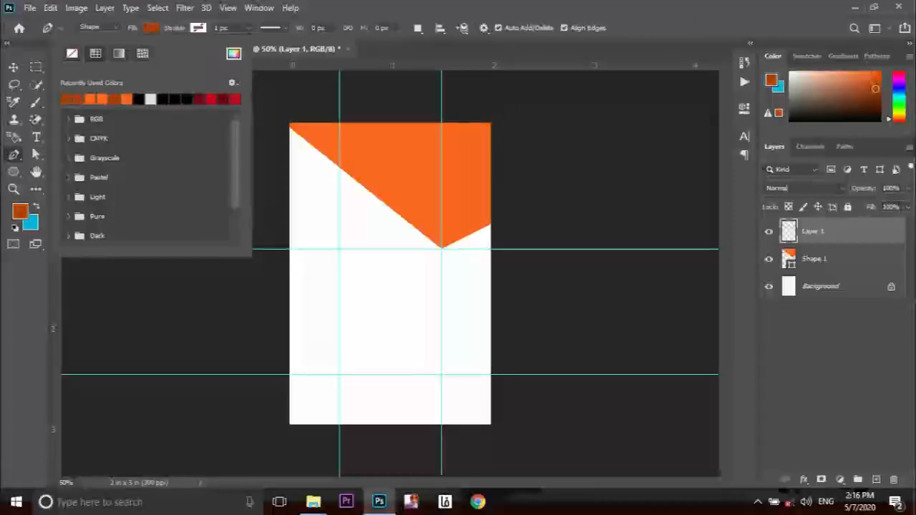
left_click_drag(487, 258, 396, 286)
key("ctrl+z")
left_click(491, 224)
left_click(493, 114)
left_click(441, 121)
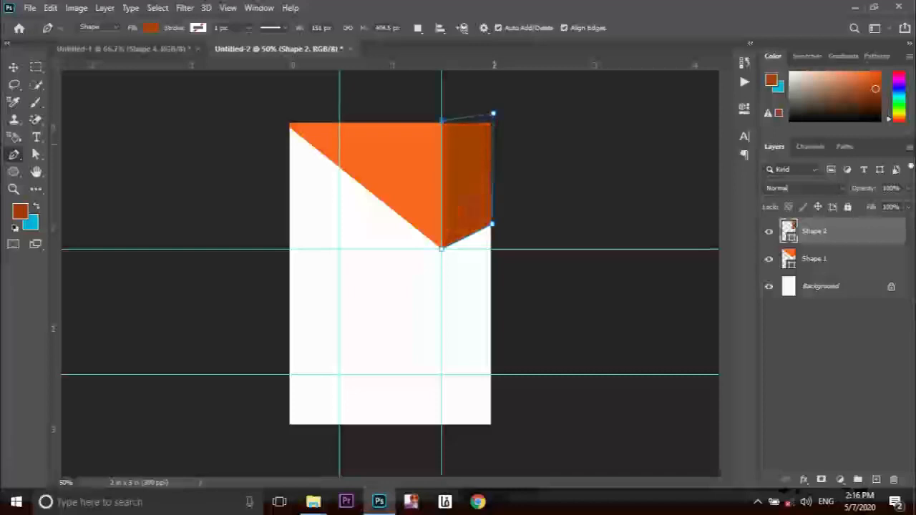
Draw a bright orange triangular band along the card's bottom edge.
key("v")
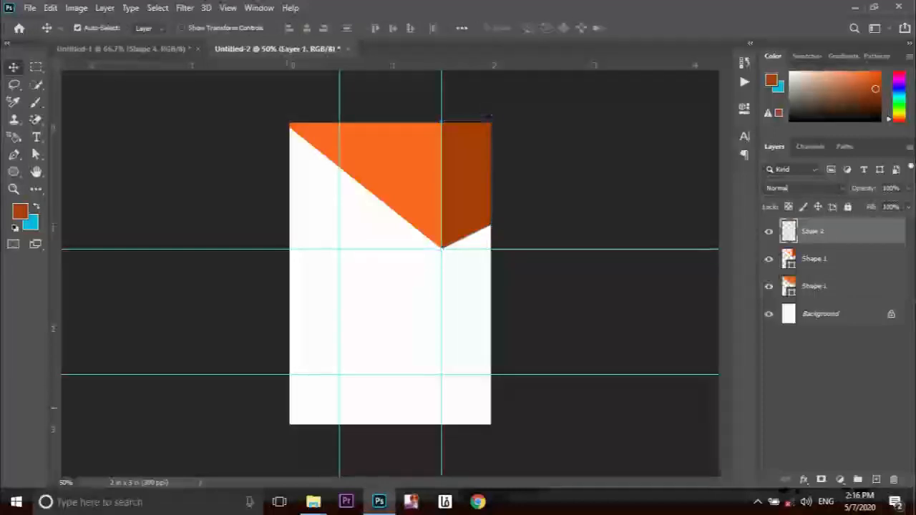
key("p")
left_click(151, 27)
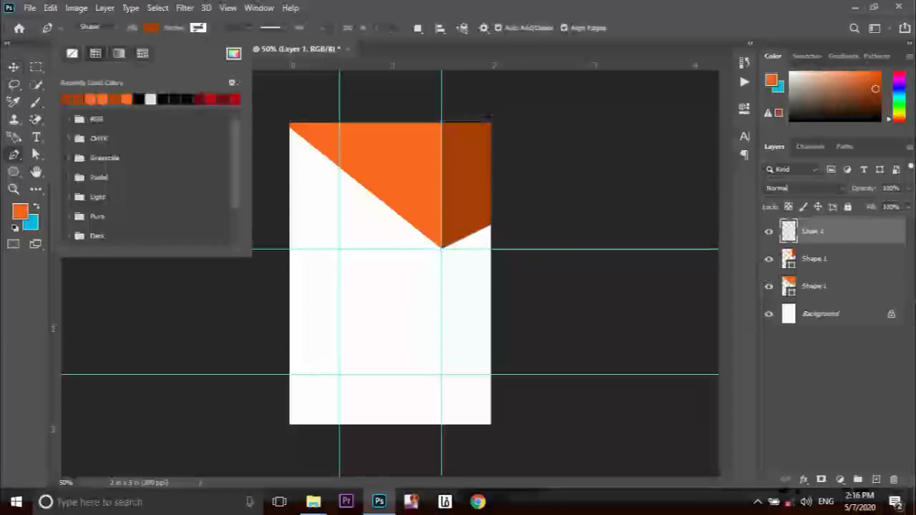
left_click(90, 100)
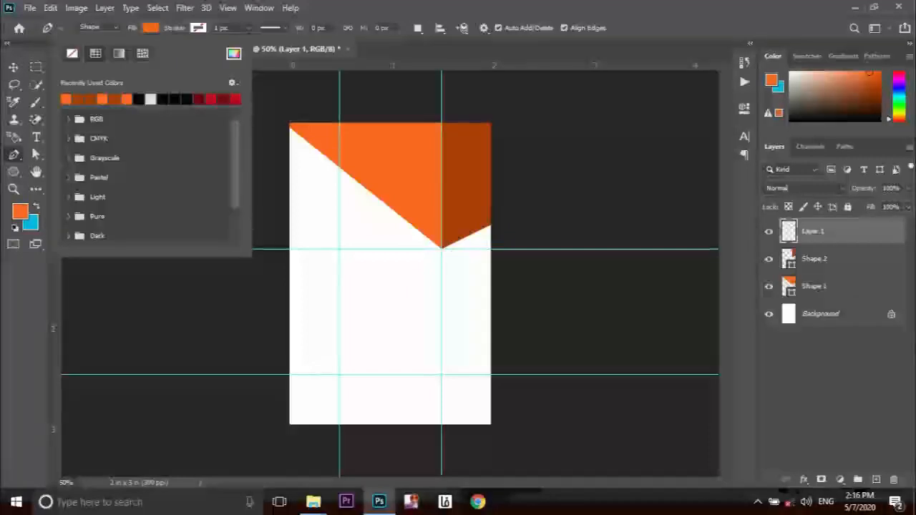
left_click(280, 415)
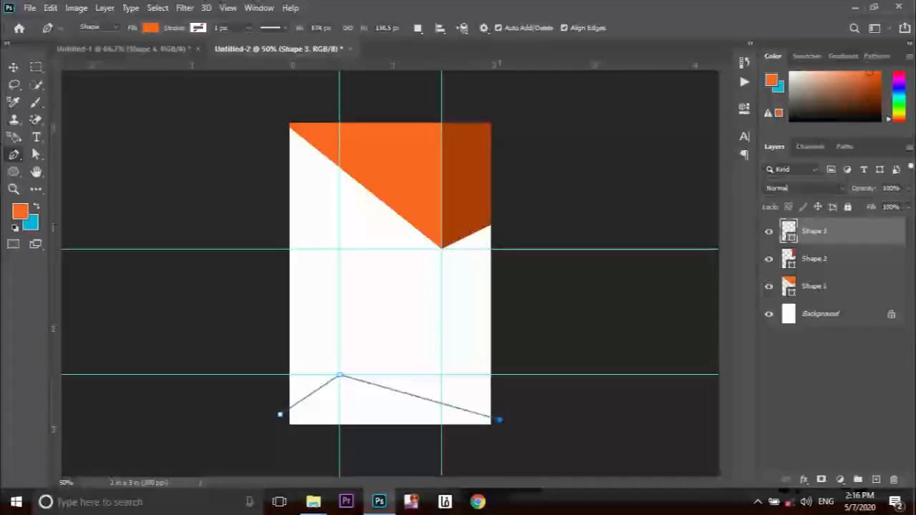
left_click_drag(499, 421, 497, 436)
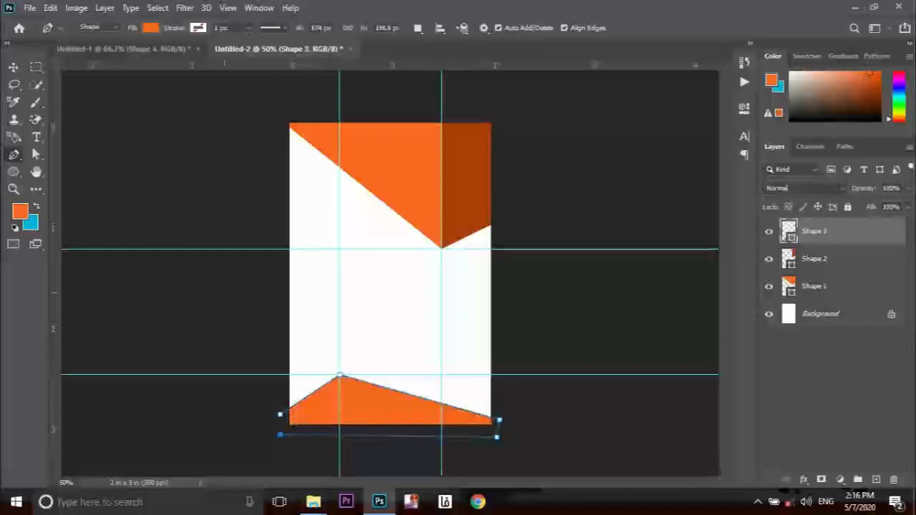
key("a")
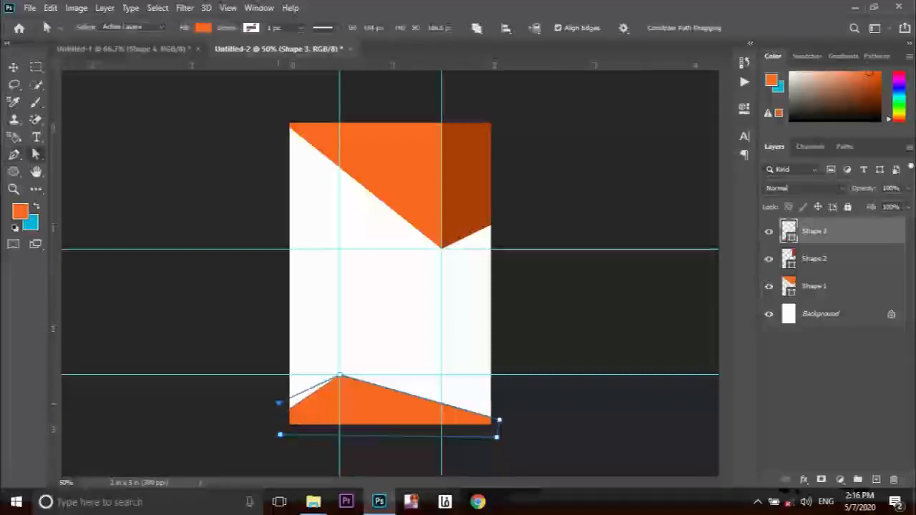
Add a darker orange piece at the bottom-left between the card edge and guide.
key("p")
left_click(151, 28)
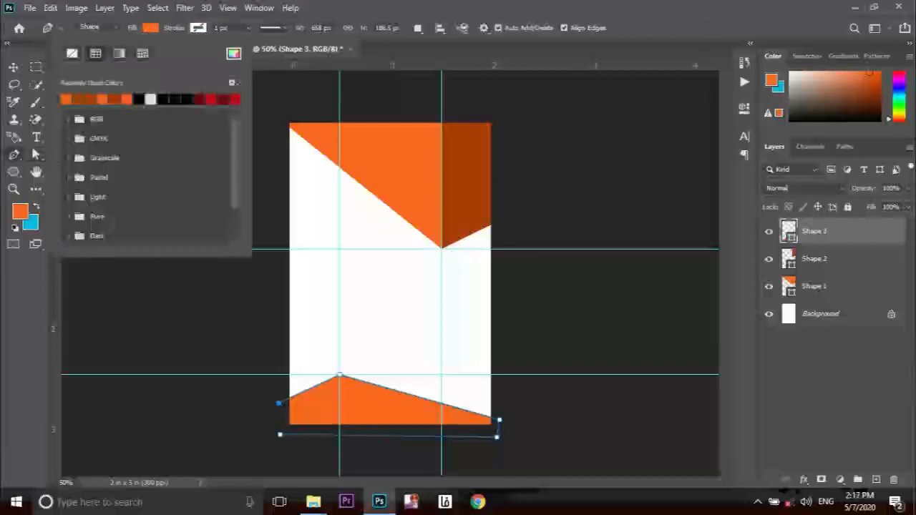
left_click(67, 100)
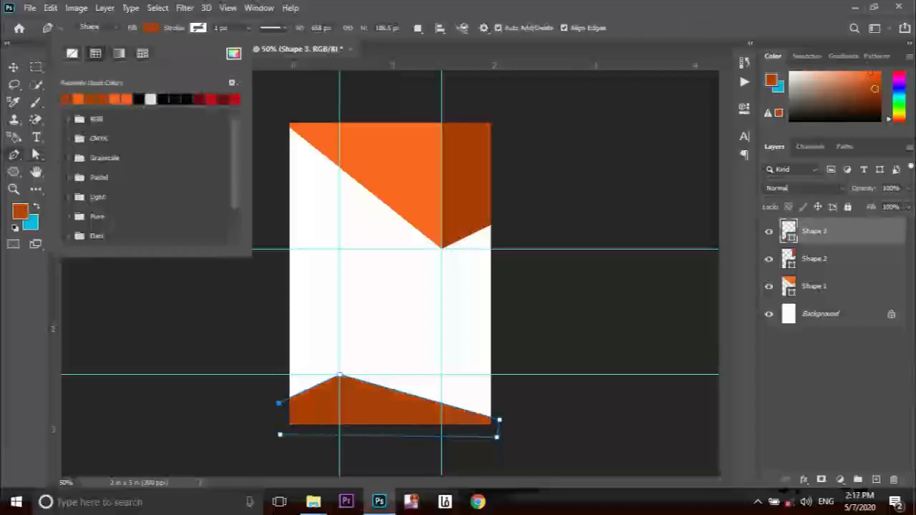
double_click(788, 231)
left_click(390, 172)
key("Return")
left_click(340, 374)
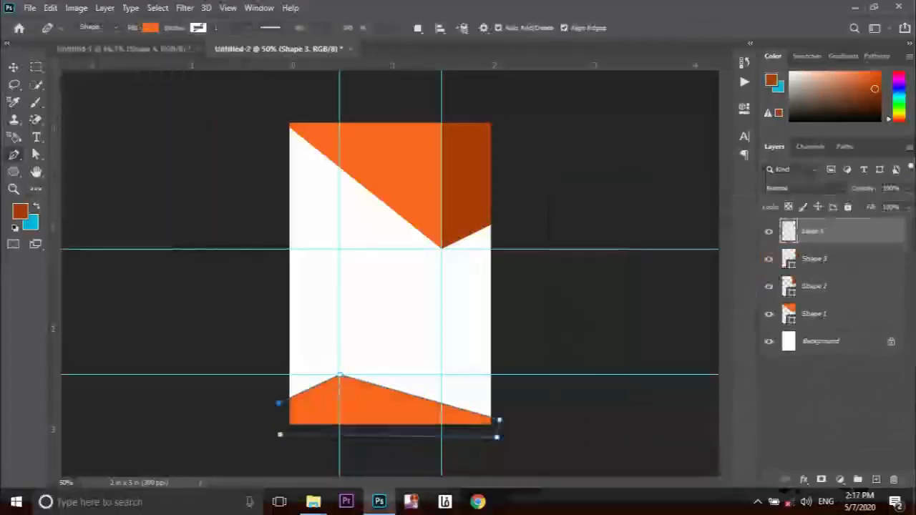
left_click(289, 398)
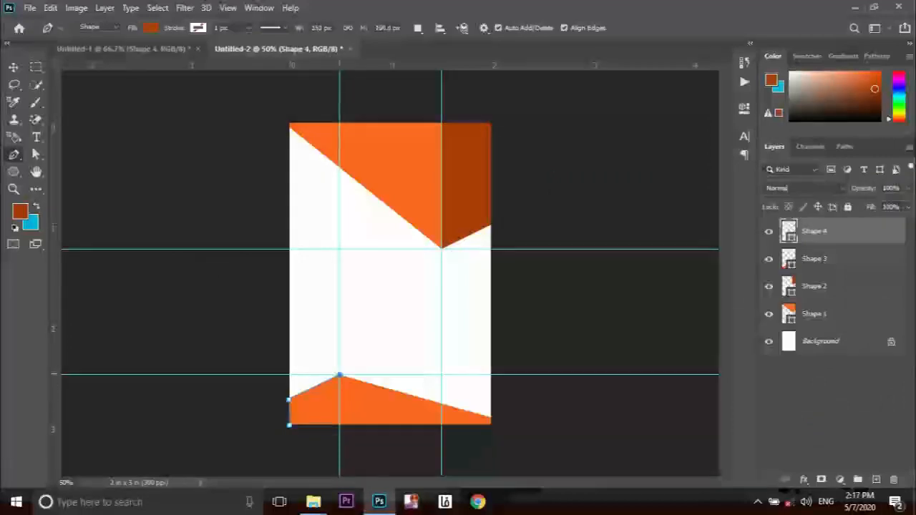
left_click(339, 425)
key("v")
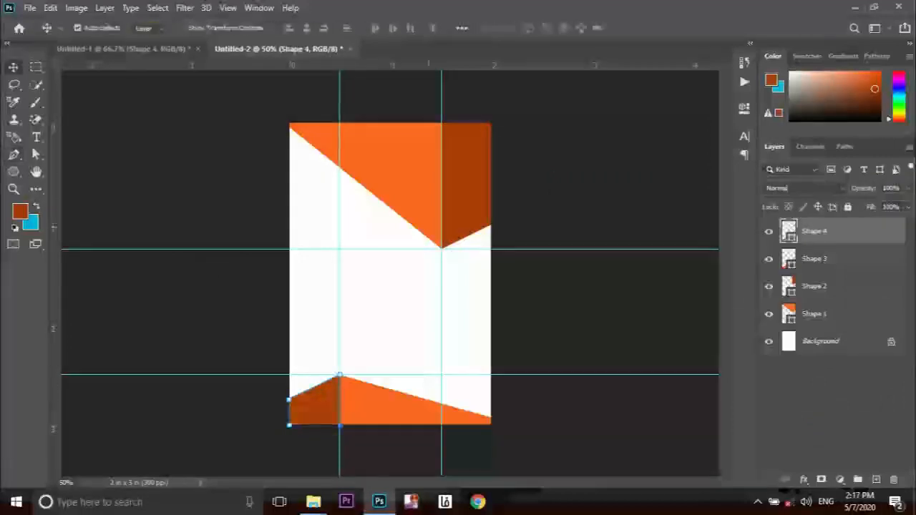
left_click(14, 172)
Draw a circle, then shrink and move it onto the guide near the top.
left_click(877, 480)
left_click_drag(331, 160, 382, 211)
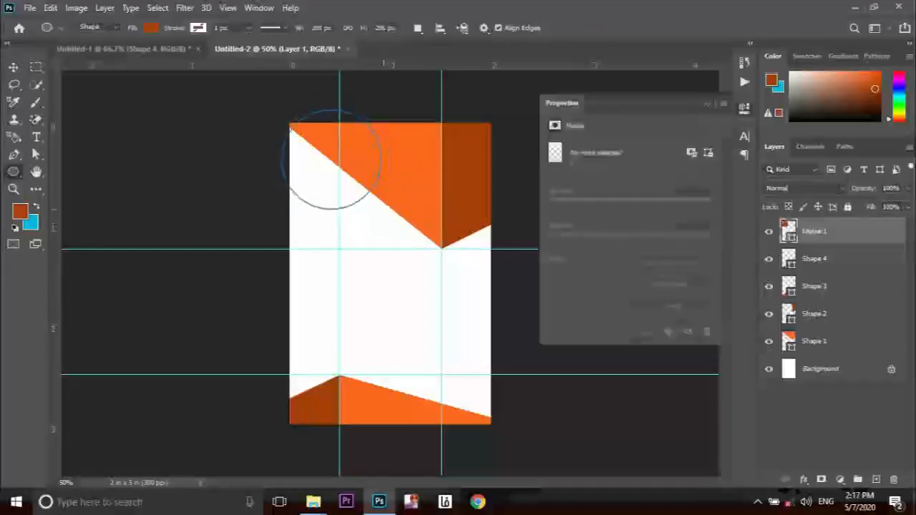
key("v")
left_click_drag(339, 177, 400, 230)
key("ctrl+z")
key("ctrl+t")
left_click_drag(430, 258, 426, 254)
left_click_drag(401, 225, 387, 196)
key("Return")
Give the circle a white Stroke layer style.
right_click(823, 232)
left_click(682, 19)
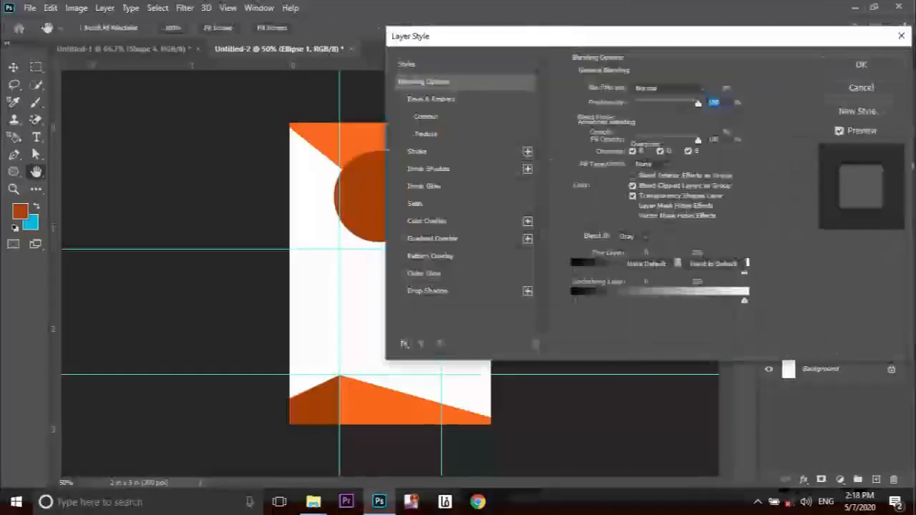
left_click(401, 151)
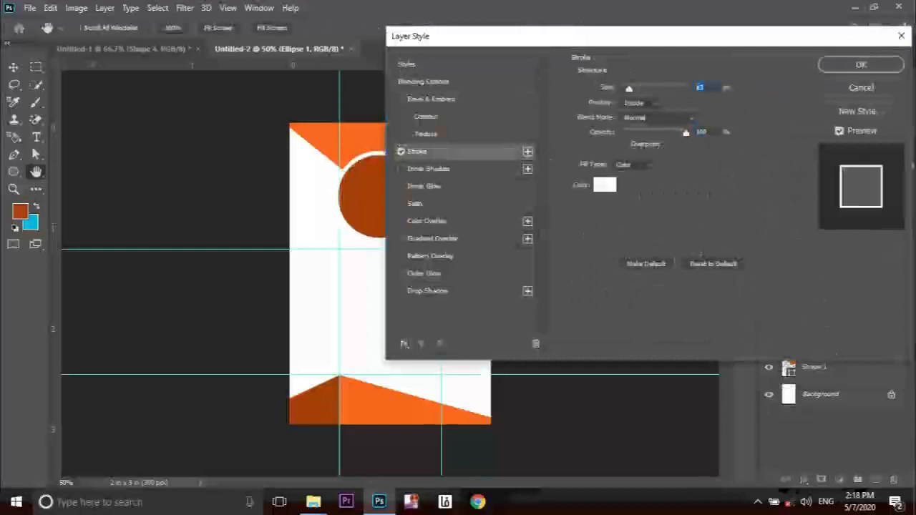
key("Return")
left_click(29, 7)
Place the portrait photo as embedded, shrinking it and moving it over the circle.
left_click(64, 285)
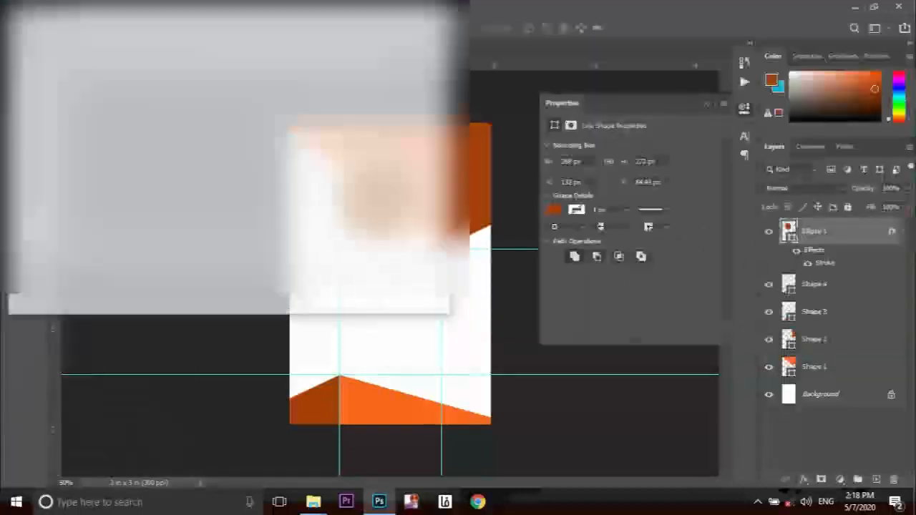
left_click(17, 30)
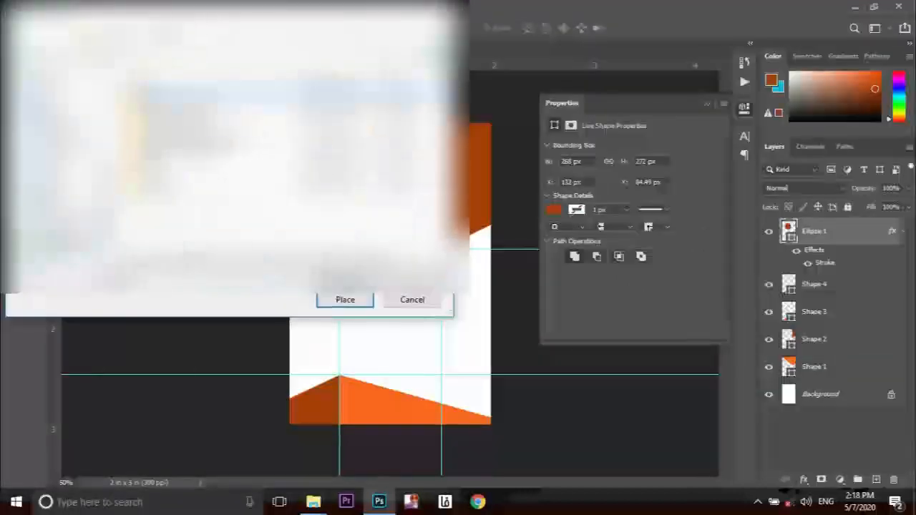
left_click(60, 252)
double_click(193, 196)
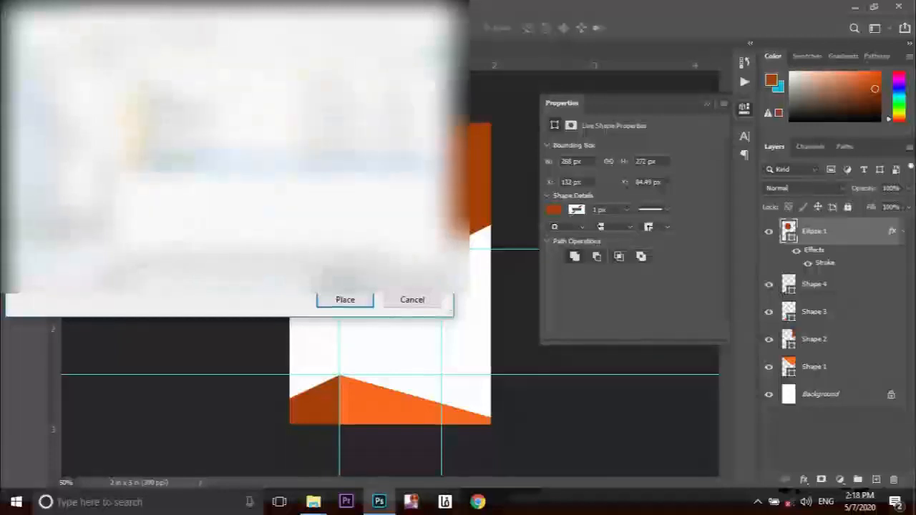
double_click(193, 164)
double_click(239, 107)
left_click_drag(448, 72, 447, 130)
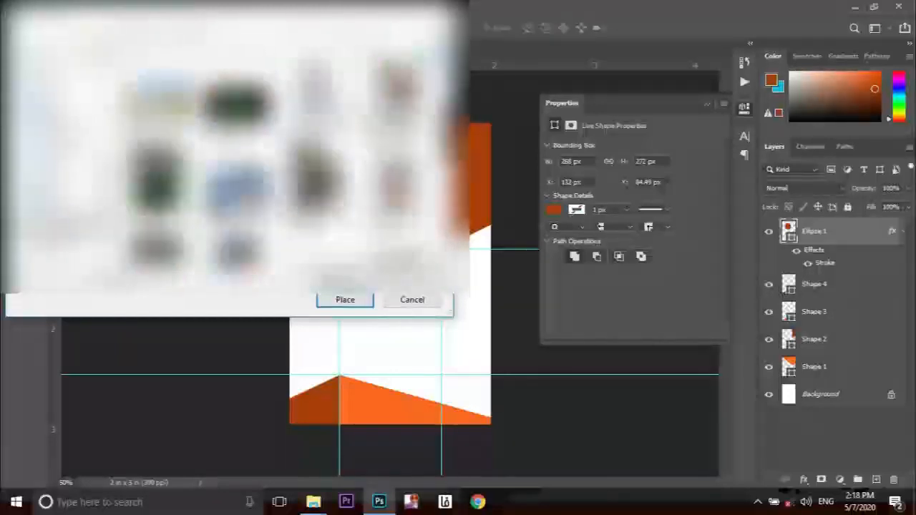
double_click(401, 108)
left_click_drag(491, 394, 467, 366)
left_click_drag(427, 301, 417, 245)
key("Return")
Clip the photo into Ellipse 1 and resize it to fit the circle.
right_click(844, 232)
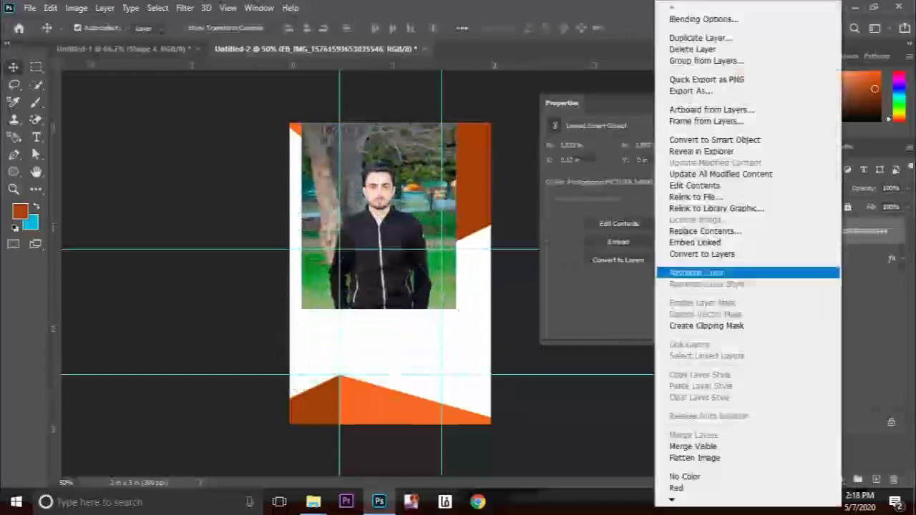
left_click(741, 326)
key("ctrl+t")
left_click_drag(456, 309, 437, 286)
left_click_drag(403, 235, 403, 226)
key("Return")
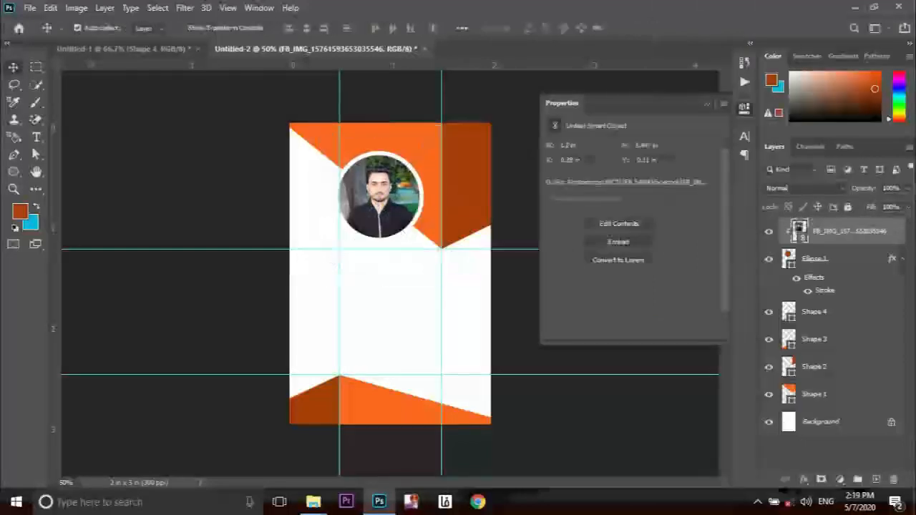
Group the photo, Ellipse 1 and Shapes 1–4 into a group named 'design'.
left_click(822, 260, "ctrl")
left_click(821, 312, "ctrl")
left_click(822, 339, "ctrl")
left_click(822, 368, "ctrl")
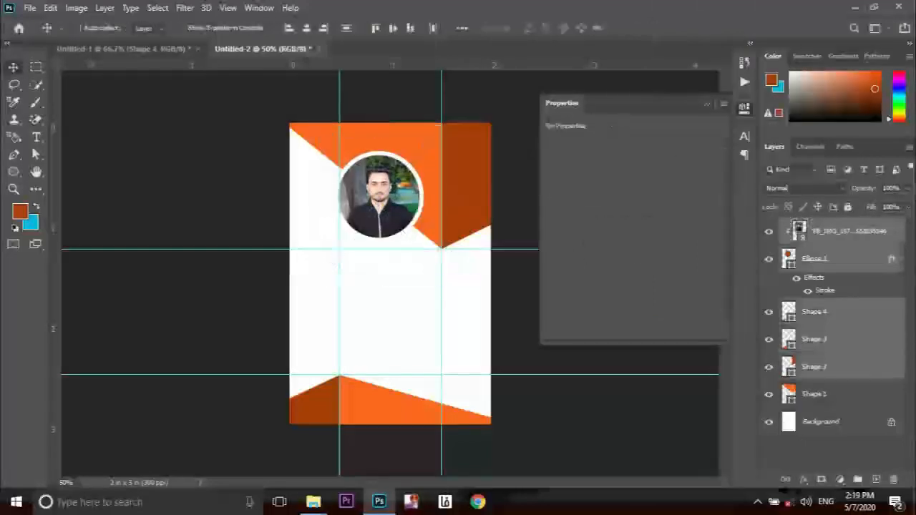
left_click(822, 395, "ctrl")
key("ctrl+g")
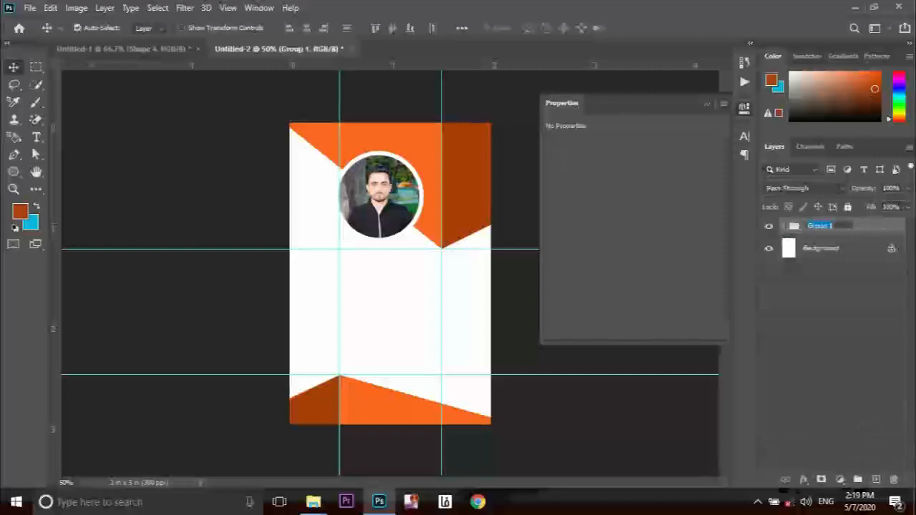
key("Return")
left_click(827, 329)
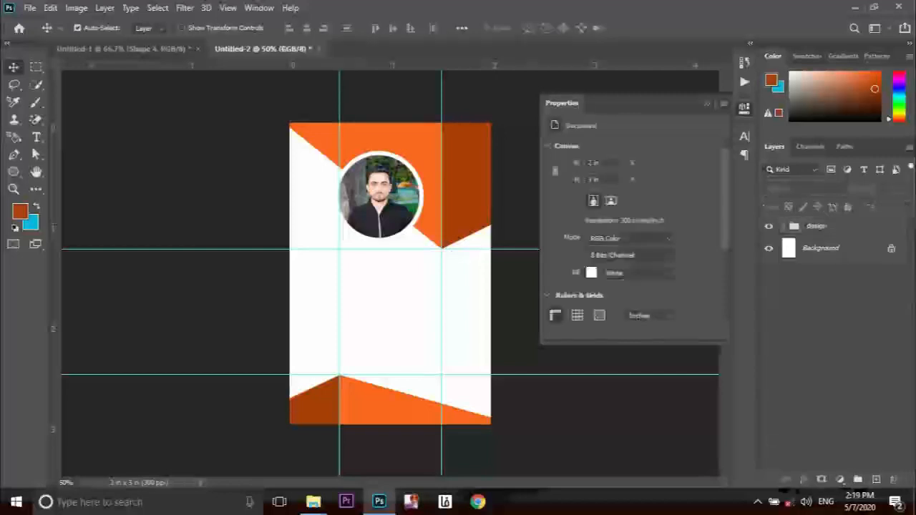
Type the cardholder's name below the photo in black at 16 pt.
left_click(707, 105)
key("t")
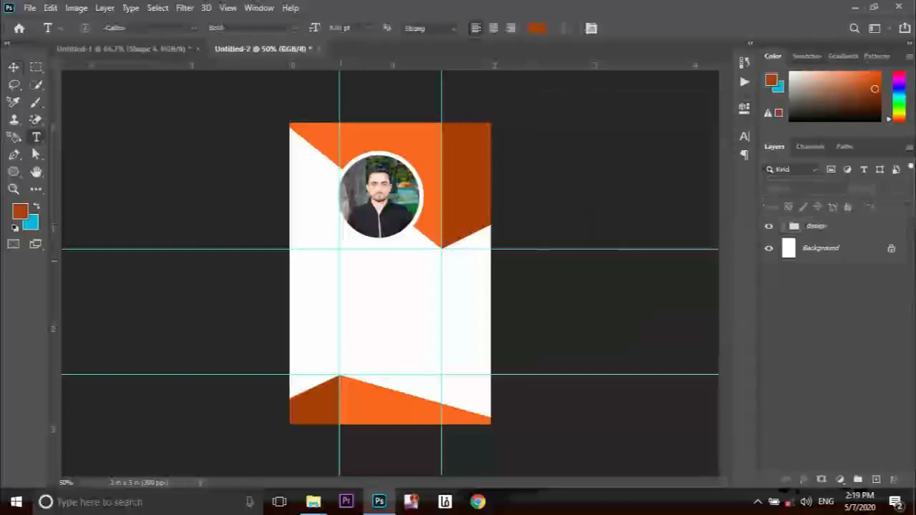
left_click(341, 261)
left_click(340, 259)
left_click_drag(339, 260, 414, 262)
left_click_drag(314, 28, 322, 28)
left_click(411, 258)
left_click_drag(411, 259, 385, 262)
key("ctrl+a")
left_click(537, 28)
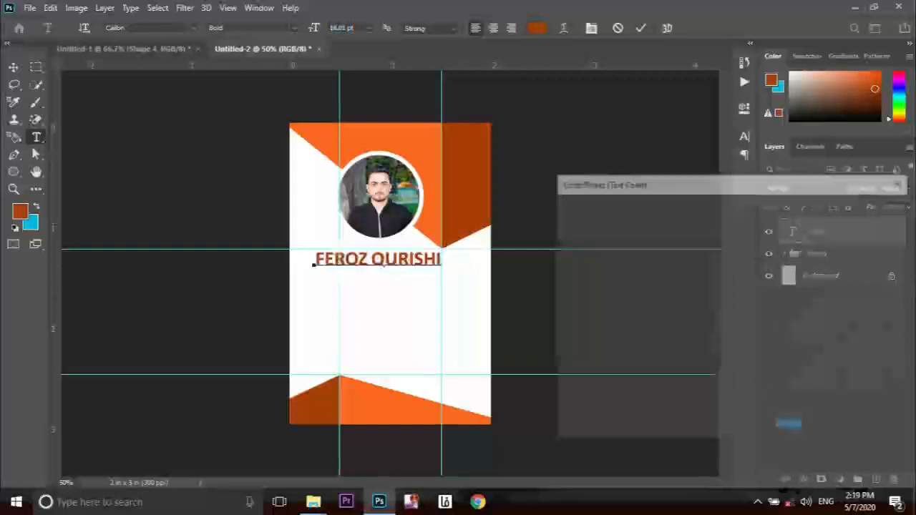
left_click(866, 208)
left_click(641, 28)
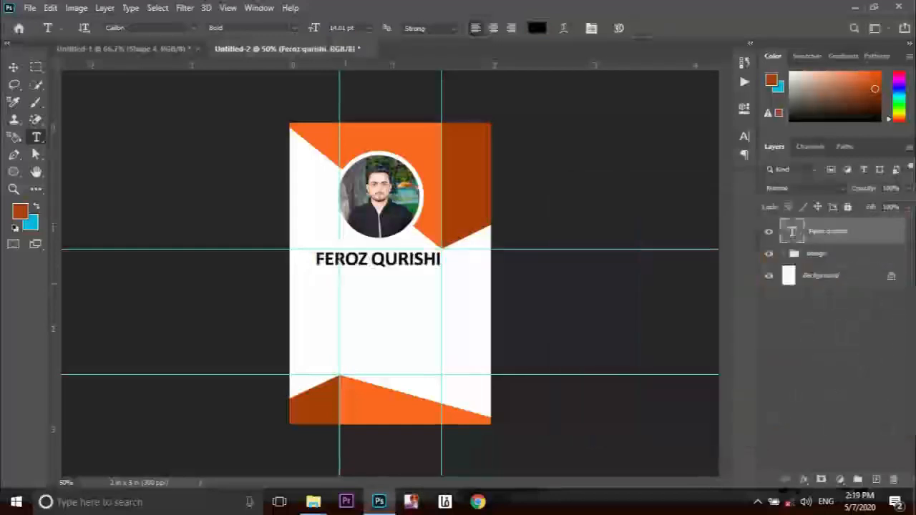
Add a 'GRAPHUC DESIGNER' title line under the name at 8 pt.
left_click(344, 278)
type("GRAPHUC DESIGN")
key("ctrl+a")
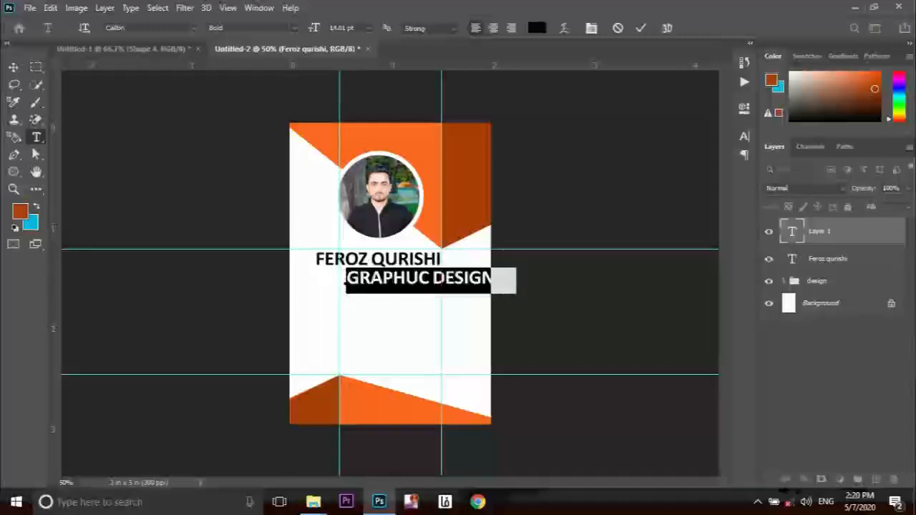
key("ctrl+shift+comma")
key("ctrl+shift+comma")
key("ctrl+shift+comma")
left_click(388, 277)
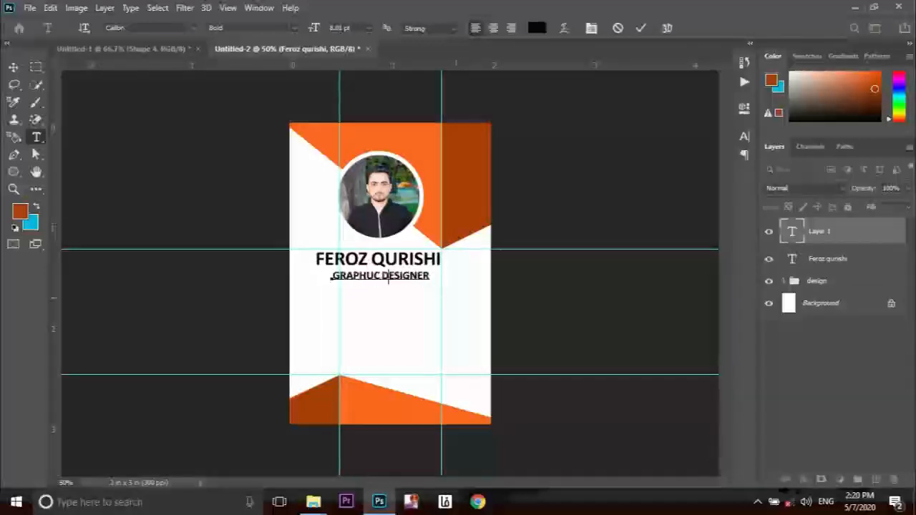
left_click(641, 28)
Drag the ID details text block from Untitled-1 onto the card and reposition name and title.
left_click(123, 49)
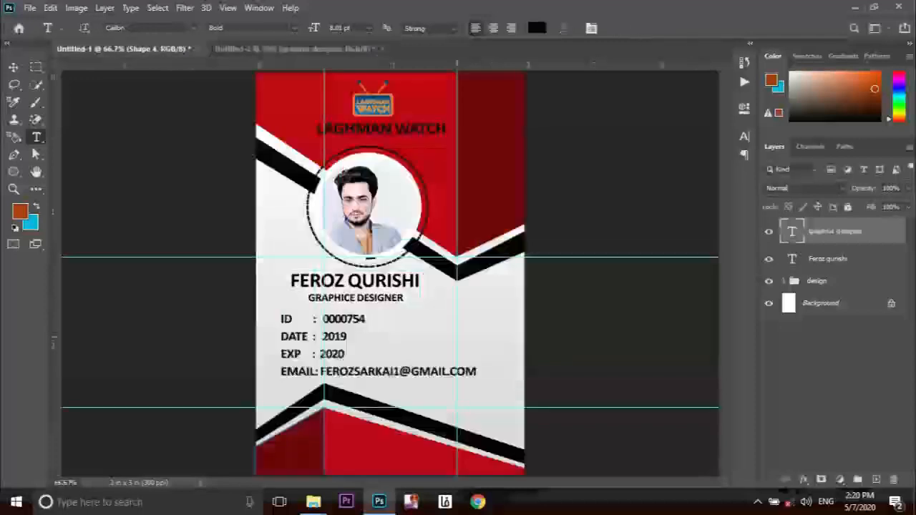
left_click(328, 340)
left_click(14, 66)
left_click_drag(351, 353, 409, 275)
left_click(389, 276, "ctrl")
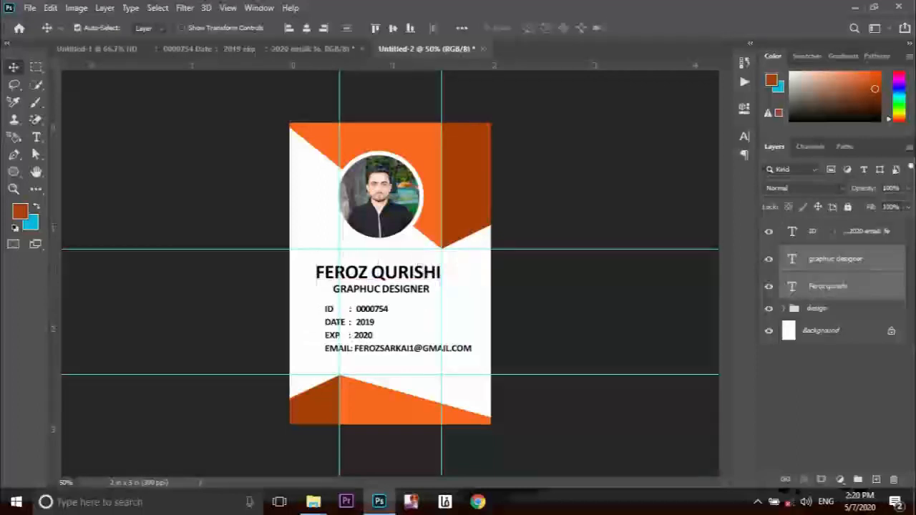
double_click(795, 309)
On a new layer, draw a black angled stripe beneath the top orange shapes.
left_click(826, 431)
left_click(877, 480)
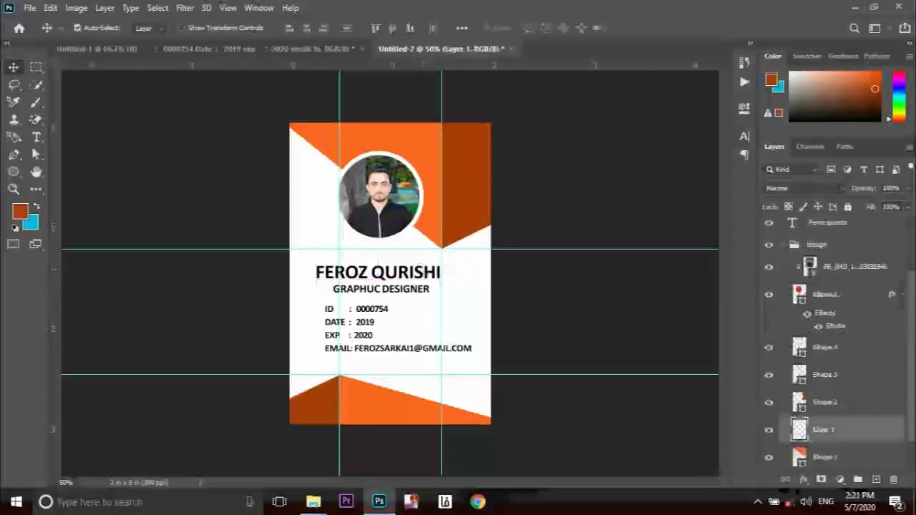
key("p")
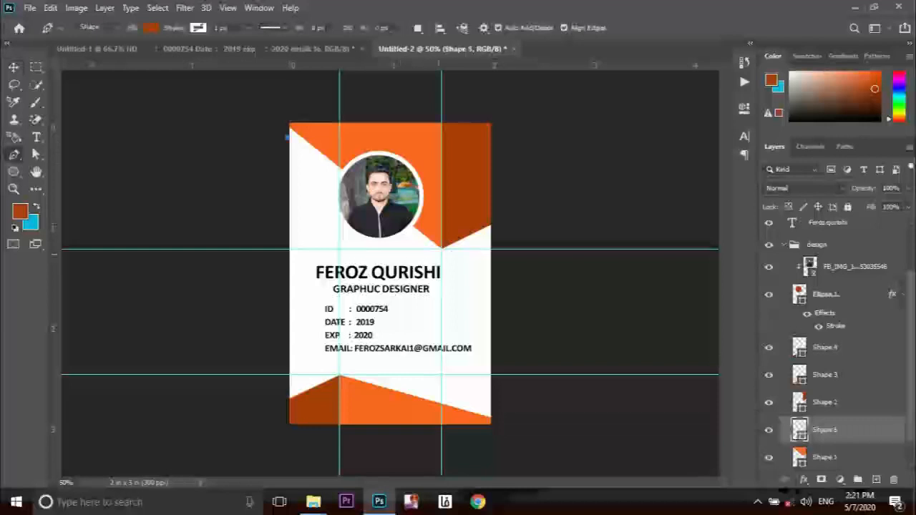
left_click(442, 255)
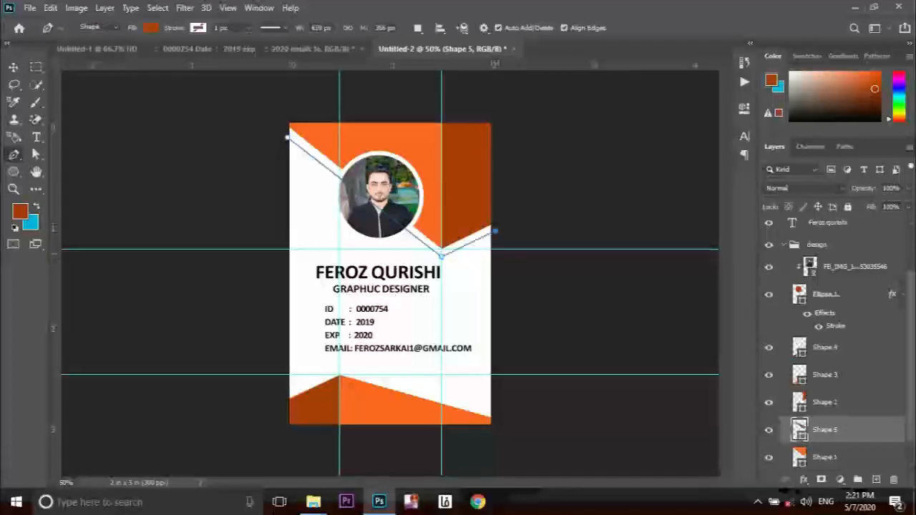
left_click(495, 230)
left_click(499, 249)
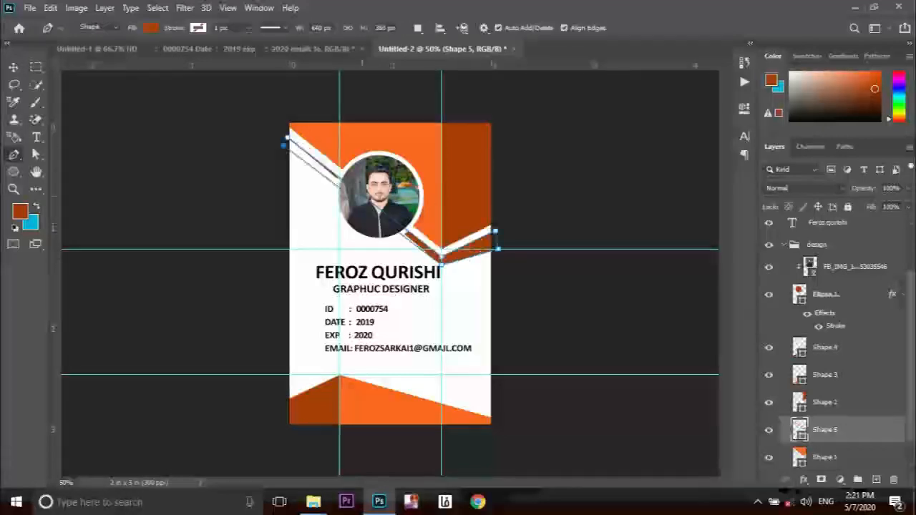
left_click(284, 146)
key("a")
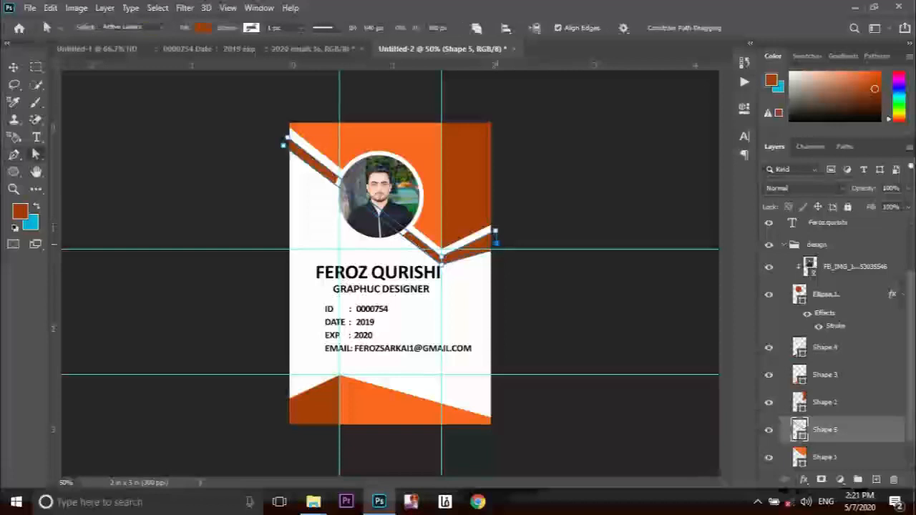
double_click(799, 429)
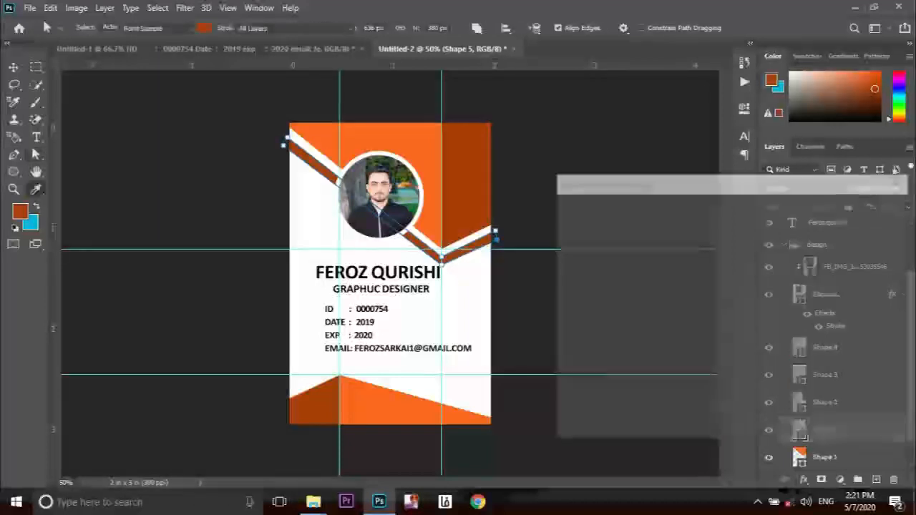
left_click(563, 380)
key("Return")
Draw a second black stripe above the bottom orange band.
left_click(876, 479)
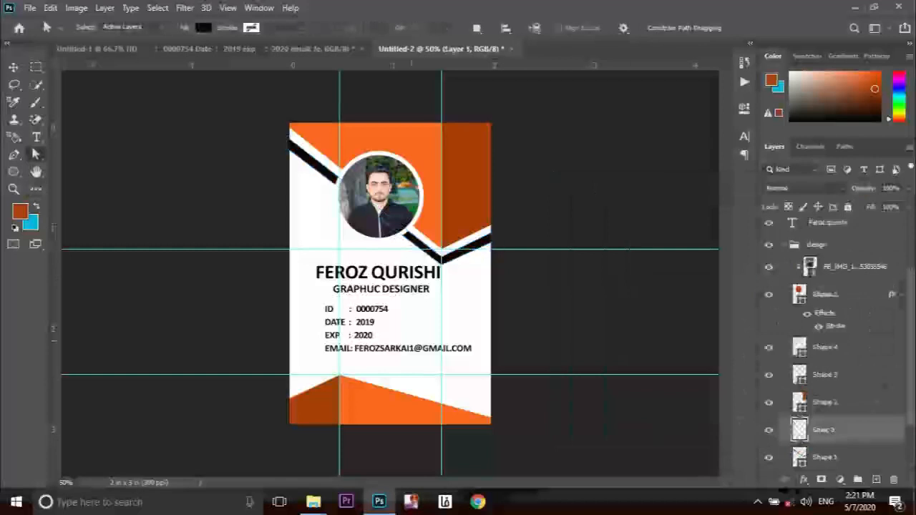
key("p")
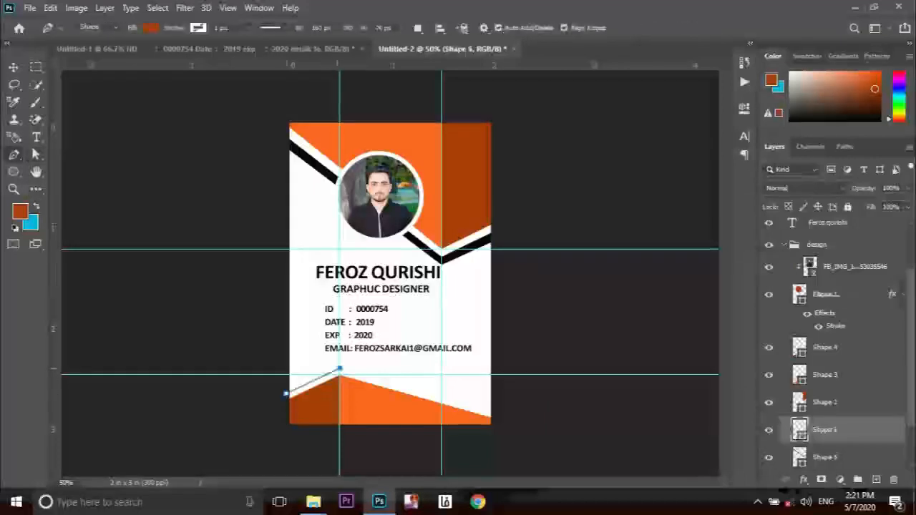
left_click(492, 402)
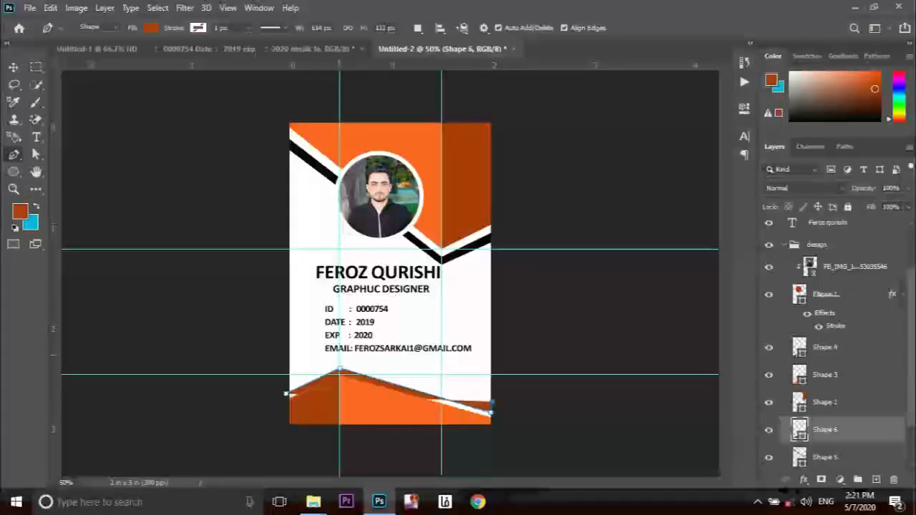
left_click(340, 356)
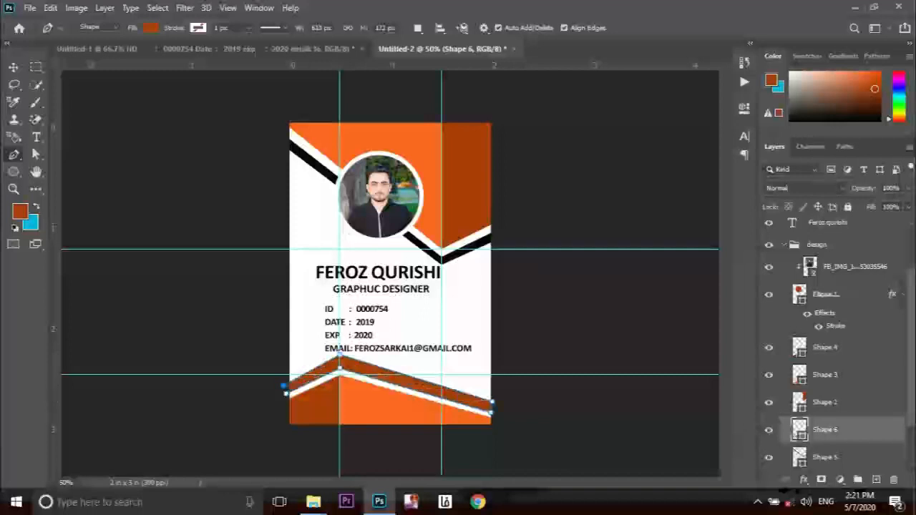
double_click(800, 429)
left_click(564, 380)
key("Return")
left_click(14, 67)
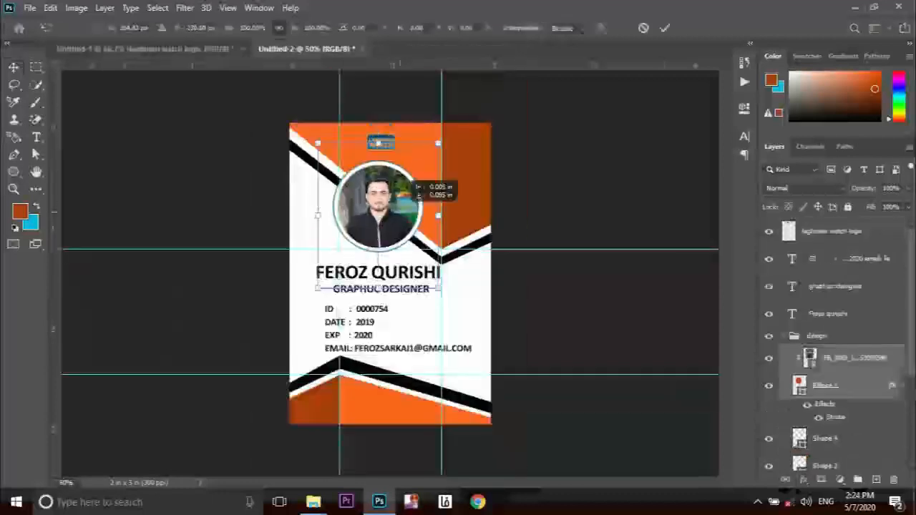
Nudge the photo and logo down and bring the LAGHMAN WATCH name from Untitled-1.
left_click_drag(410, 183, 410, 190)
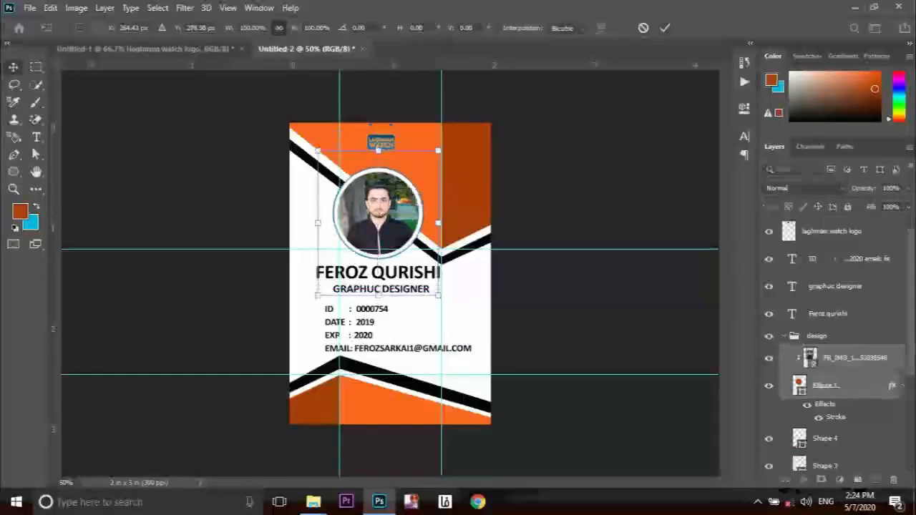
left_click(665, 28)
left_click(381, 143, "ctrl")
key("shift+Down")
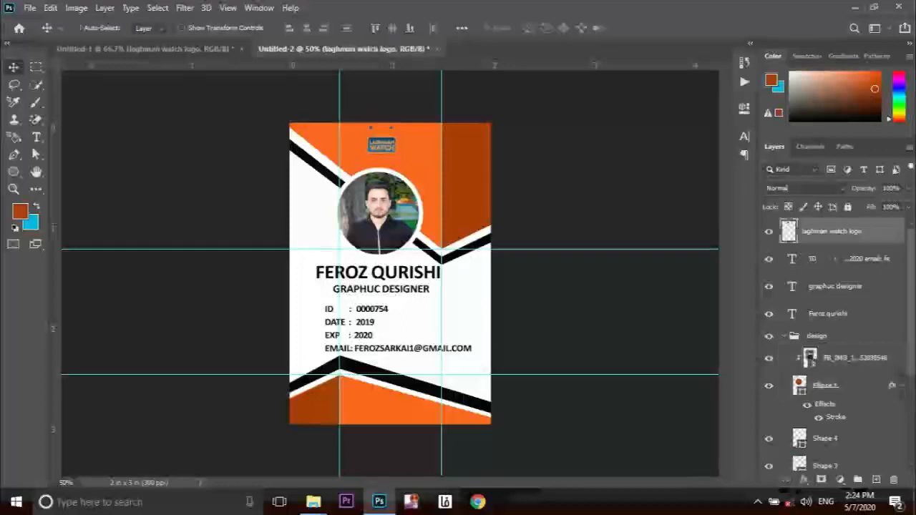
left_click(165, 50)
left_click_drag(396, 122, 396, 159)
Unlock the background as Layer 0 and give it a grey-white Gradient Overlay.
scroll(830, 344, "down", 5)
double_click(816, 458)
left_click(565, 141)
right_click(848, 458)
key("Escape")
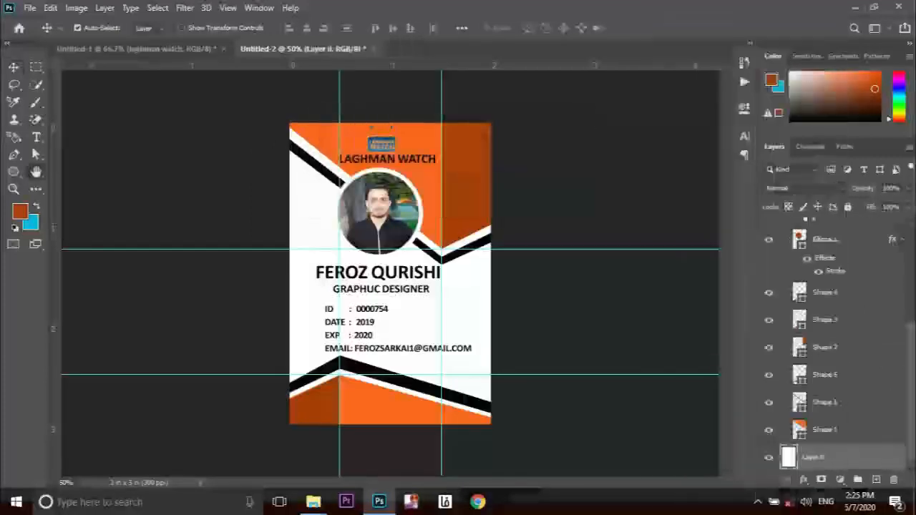
left_click(435, 239)
left_click(861, 63)
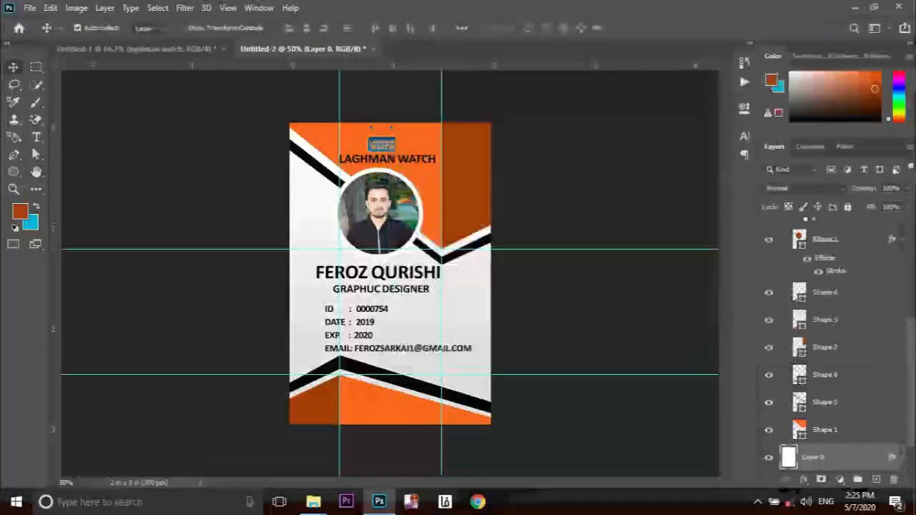
scroll(831, 344, "up", 2)
scroll(830, 344, "down", 3)
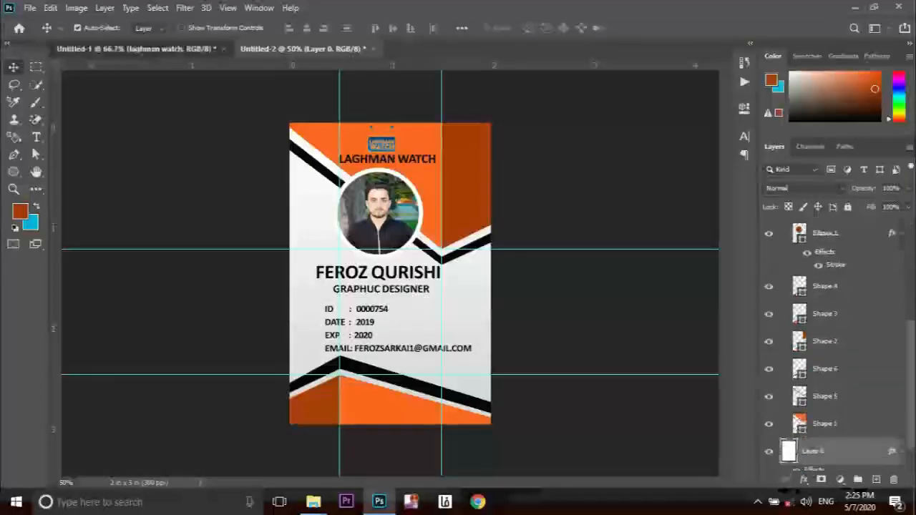
Sample the reference card's red as the foreground colour and its dark red as the background colour.
left_click(136, 49)
left_click(21, 212)
left_click(429, 100)
left_click(865, 207)
left_click(31, 222)
left_click(492, 151)
left_click(865, 207)
left_click(303, 49)
Fill the bottom-left shape with dark red and the bottom-right shape with red.
double_click(800, 266)
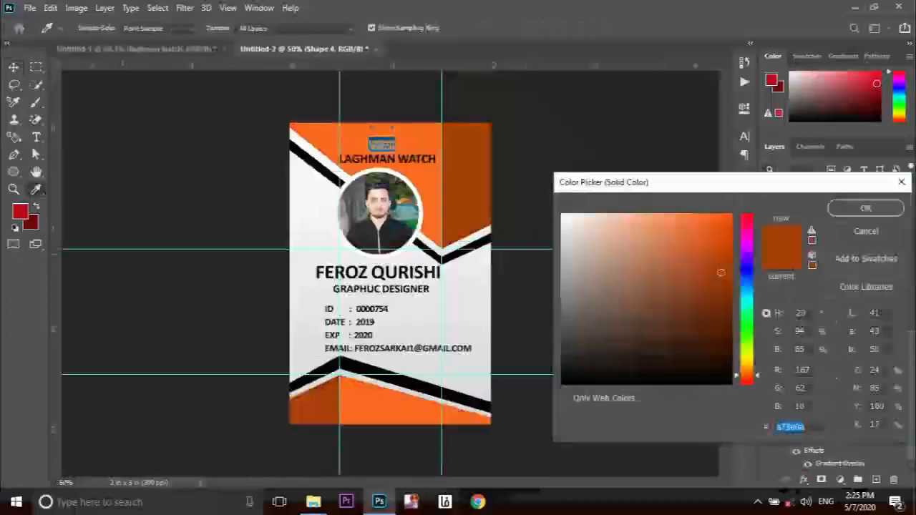
left_click(31, 223)
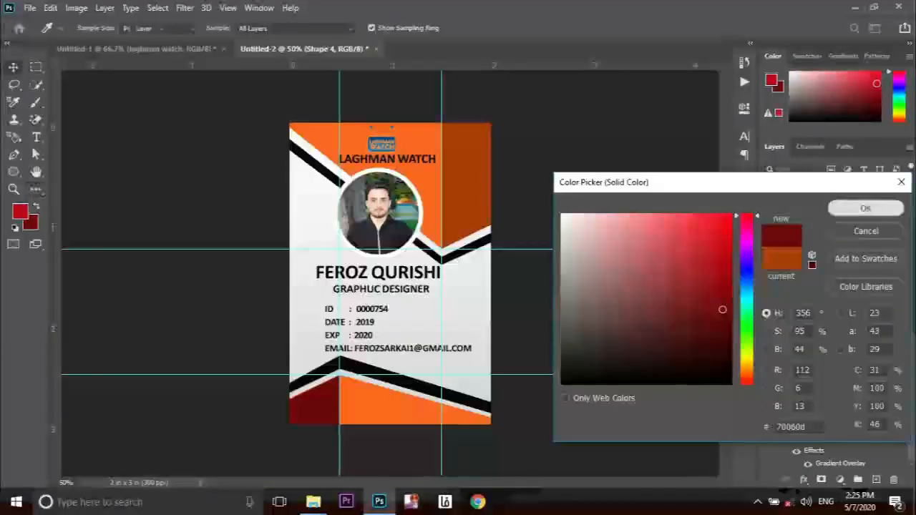
left_click(866, 208)
double_click(799, 294)
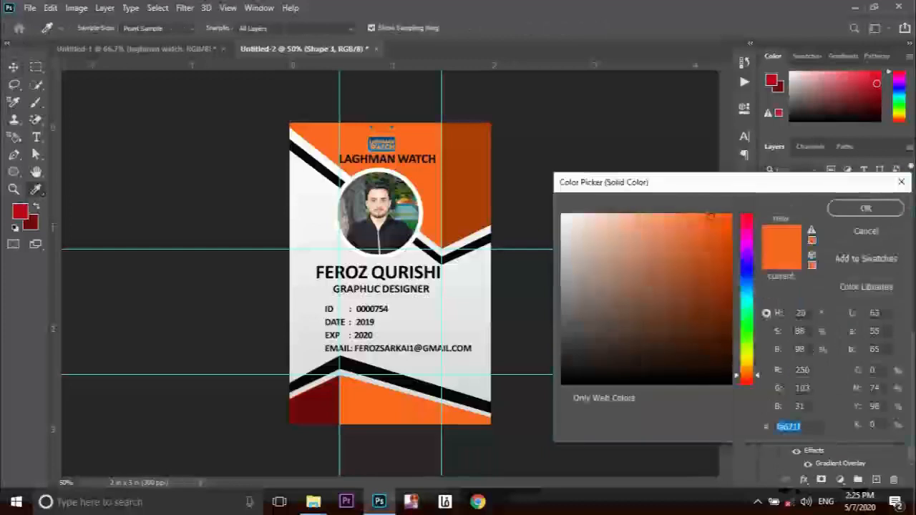
left_click(20, 211)
key("Return")
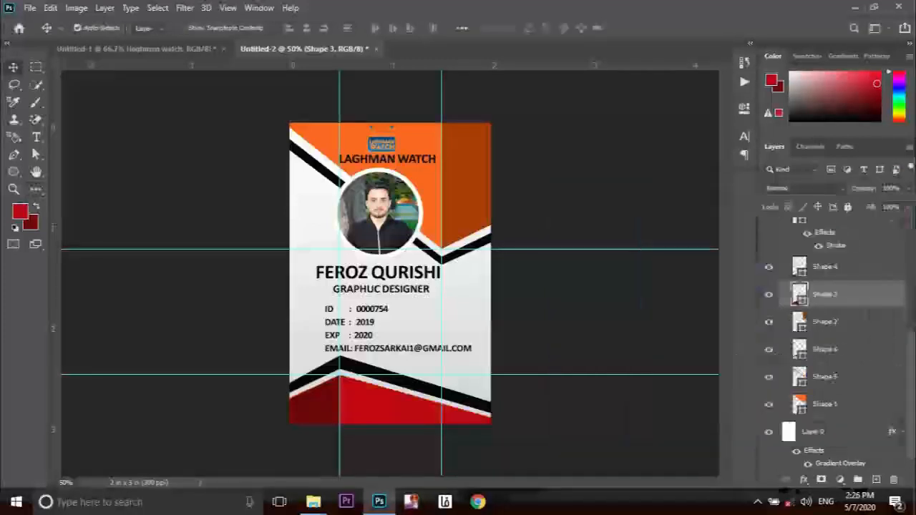
Make the top-right shape dark red and the top shape red c10916.
double_click(800, 322)
left_click(30, 224)
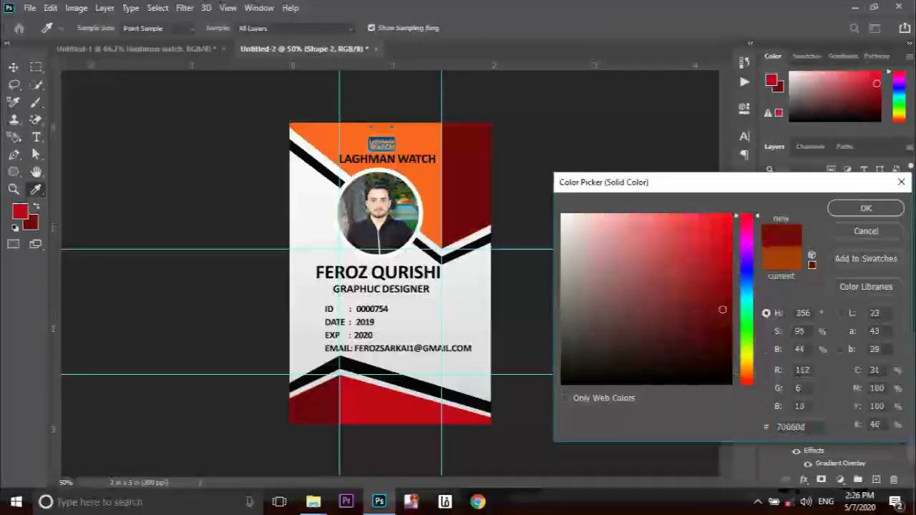
left_click(866, 207)
double_click(799, 403)
type("c10916")
left_click(866, 207)
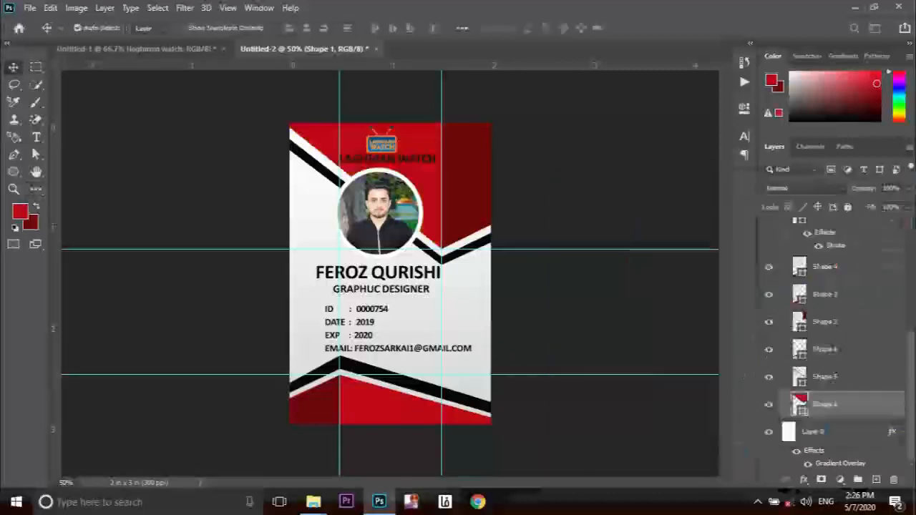
Draw a small rectangle on the card's lower part with the Rectangle tool.
right_click(13, 172)
left_click(72, 175)
left_click_drag(415, 366, 474, 410)
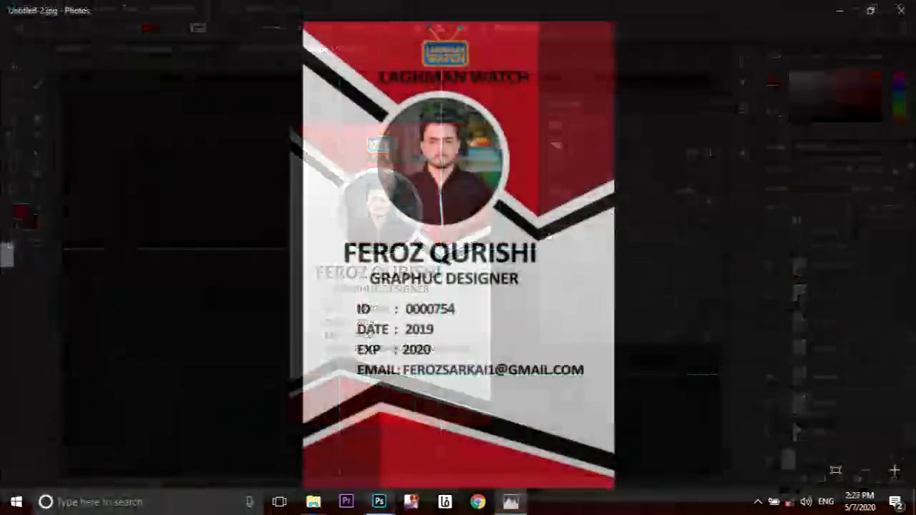